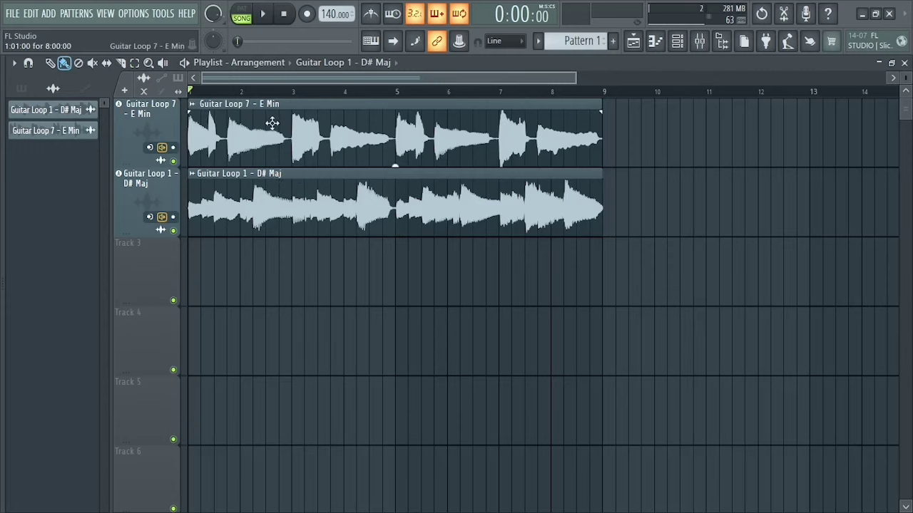
- Raise the time-stretching pitch of Guitar Loop 1 - D# Maj slightly and play it together with Guitar Loop 7
double_click(274, 183)
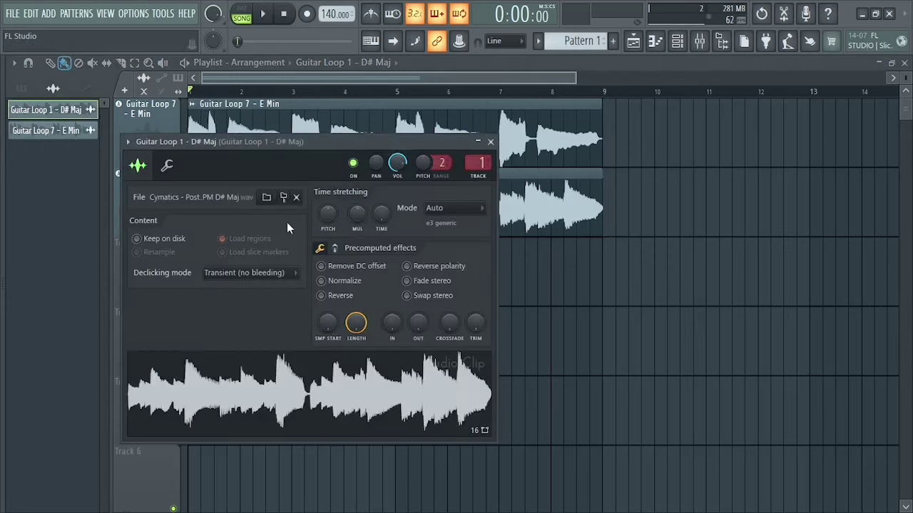
click(167, 167)
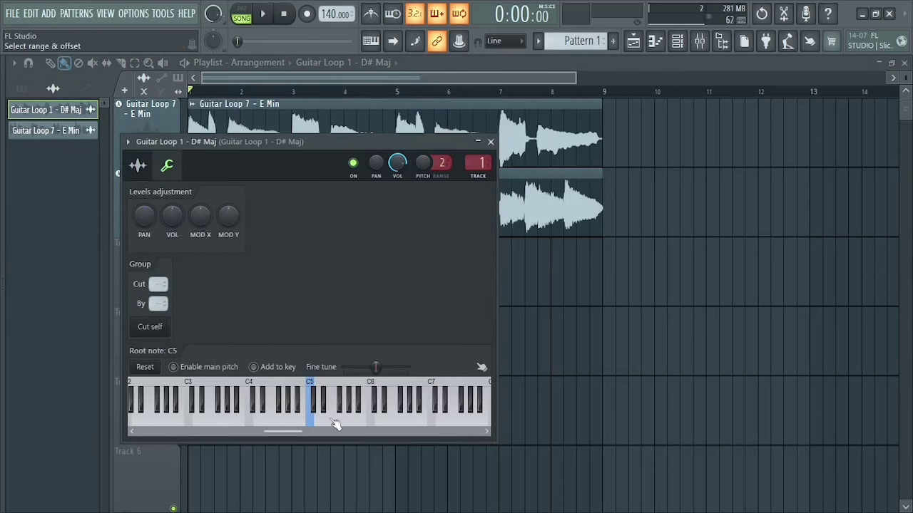
click(146, 166)
drag(328, 214, 328, 198)
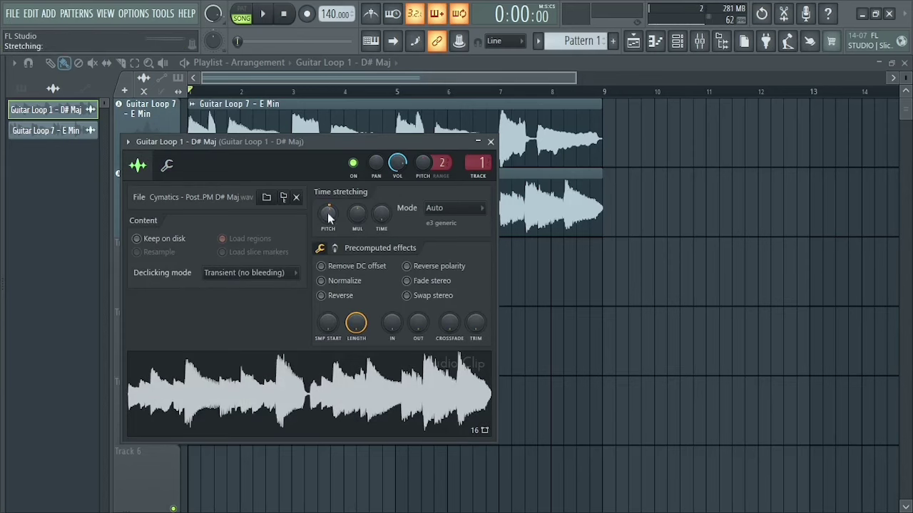
click(491, 142)
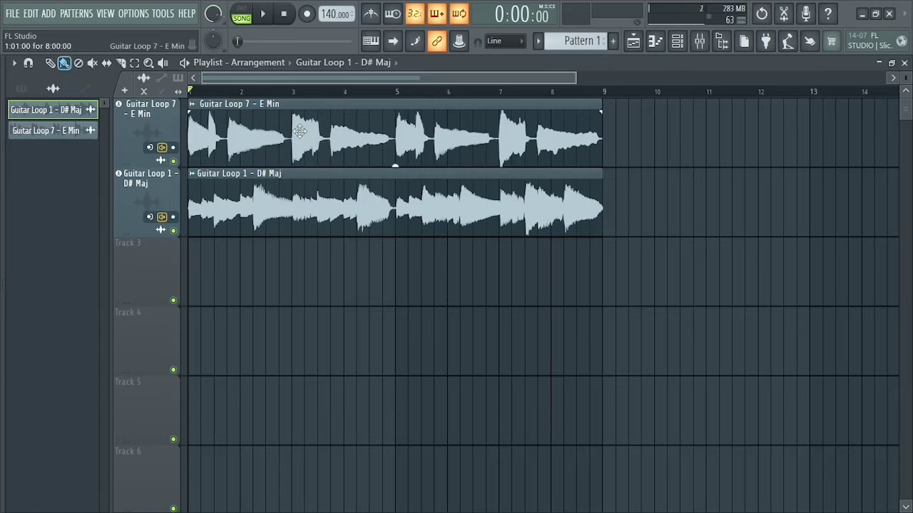
key(space)
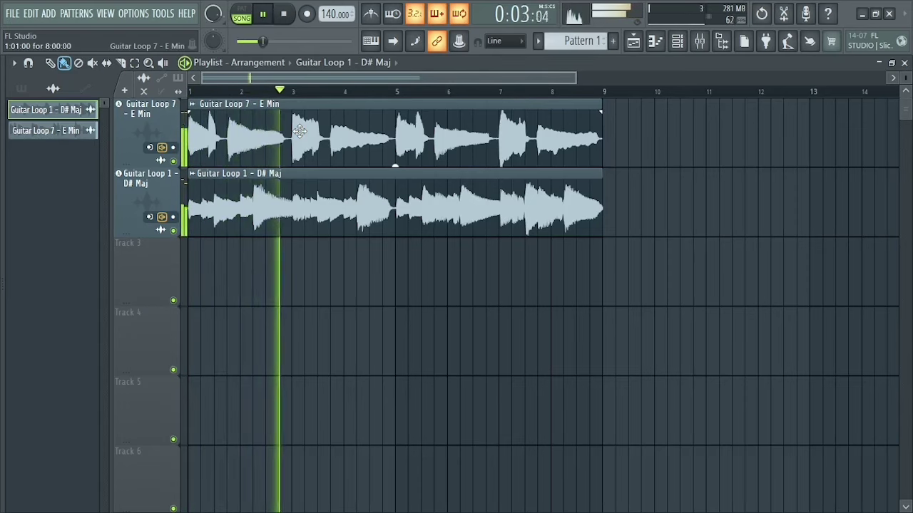
key(space)
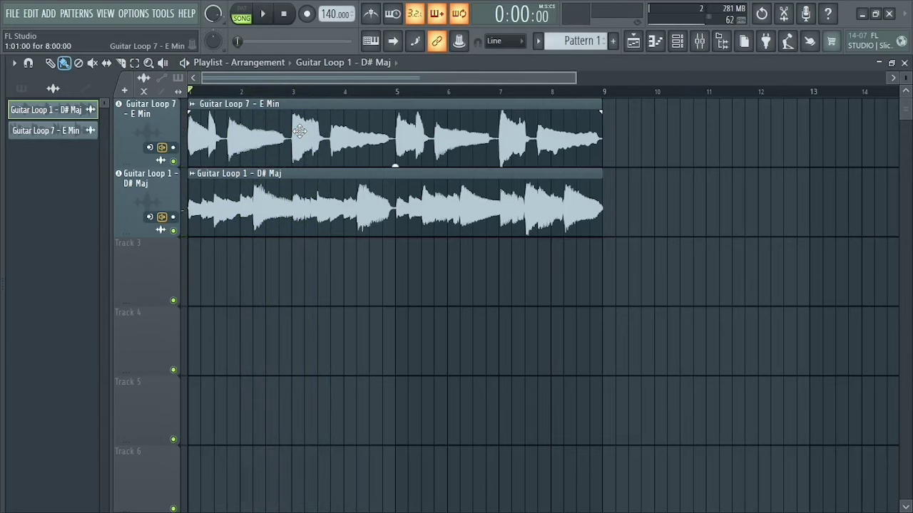
- Reset the time-stretching pitch of Guitar Loop 1 - D# Maj and close its channel settings
double_click(328, 183)
right_click(336, 212)
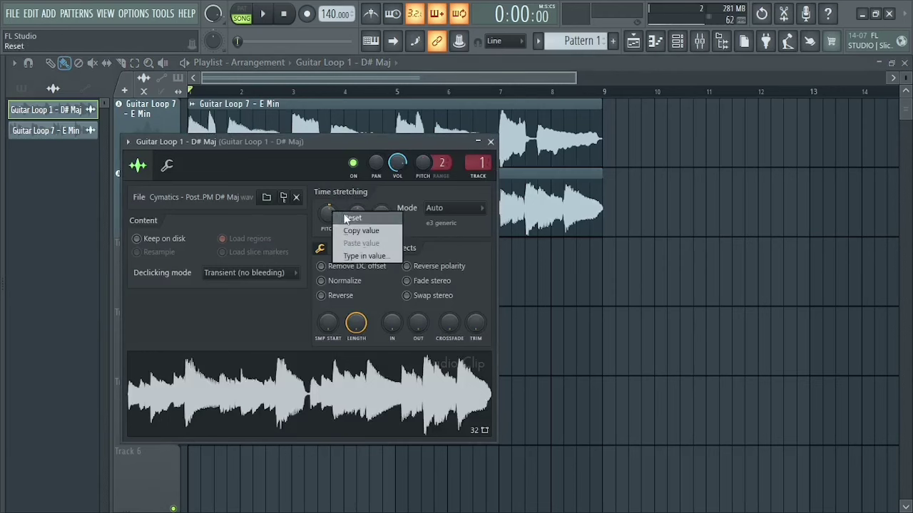
click(344, 218)
click(490, 141)
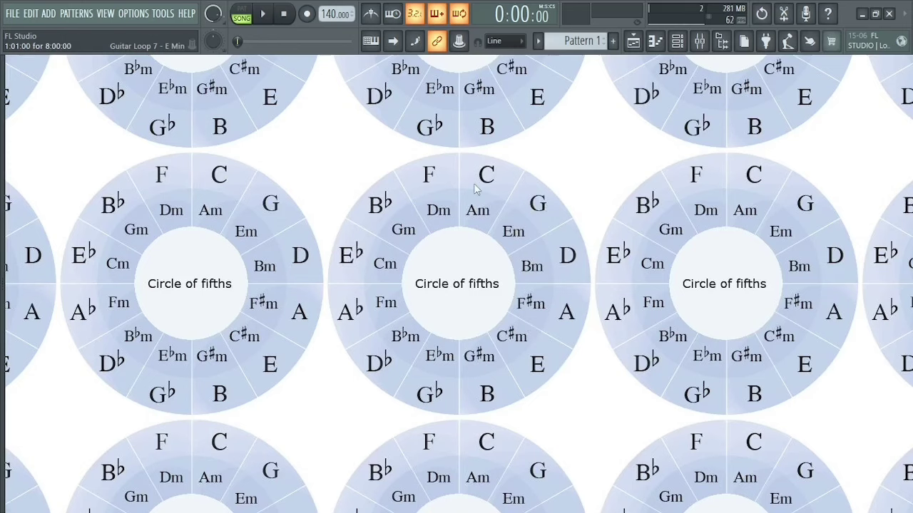
- Stamp a Minor Natural (Aeolian) scale starting on E5 at the beginning of the Sampler channel's piano roll
click(633, 41)
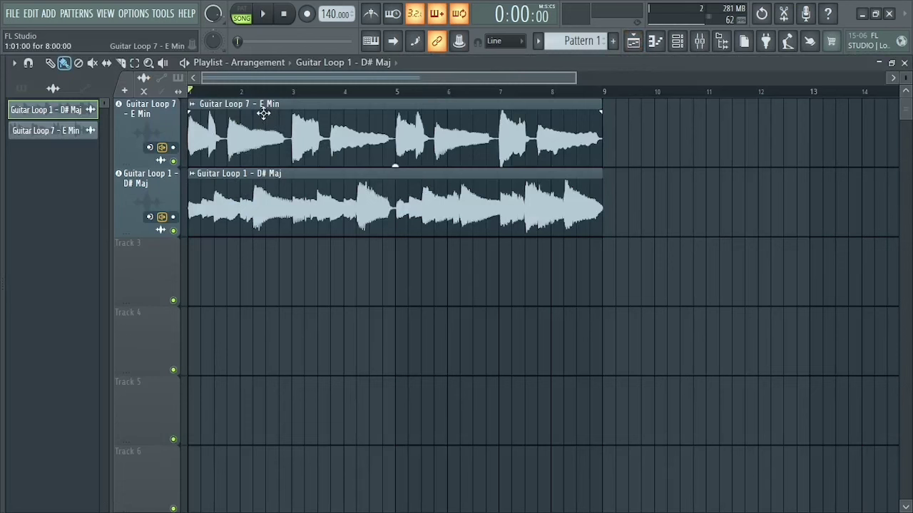
click(633, 42)
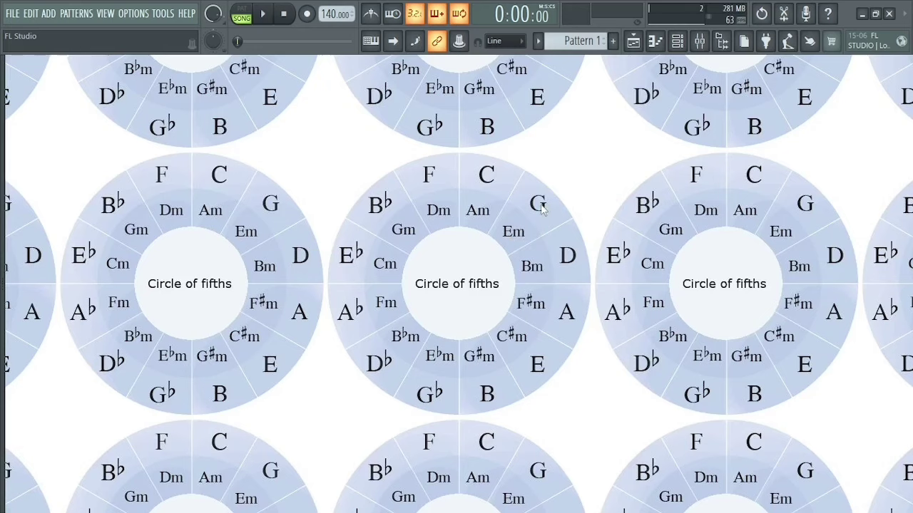
click(677, 42)
click(421, 141)
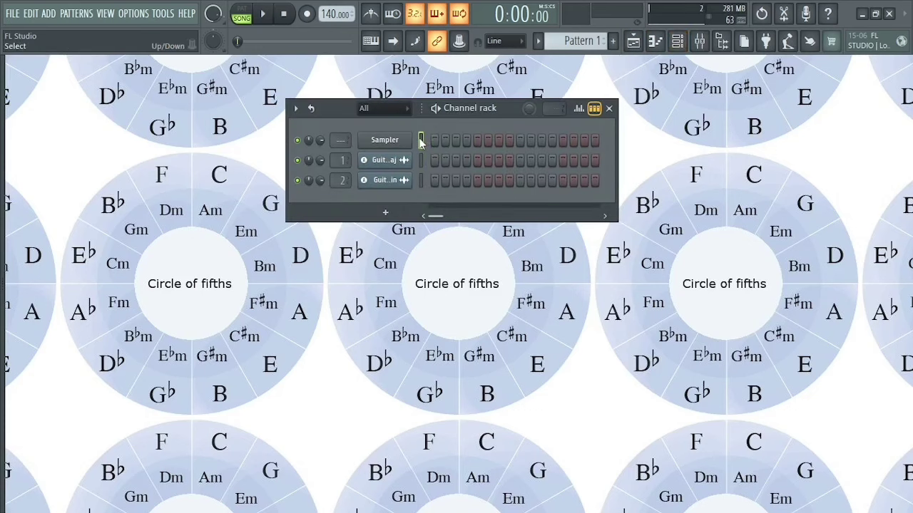
key(F7)
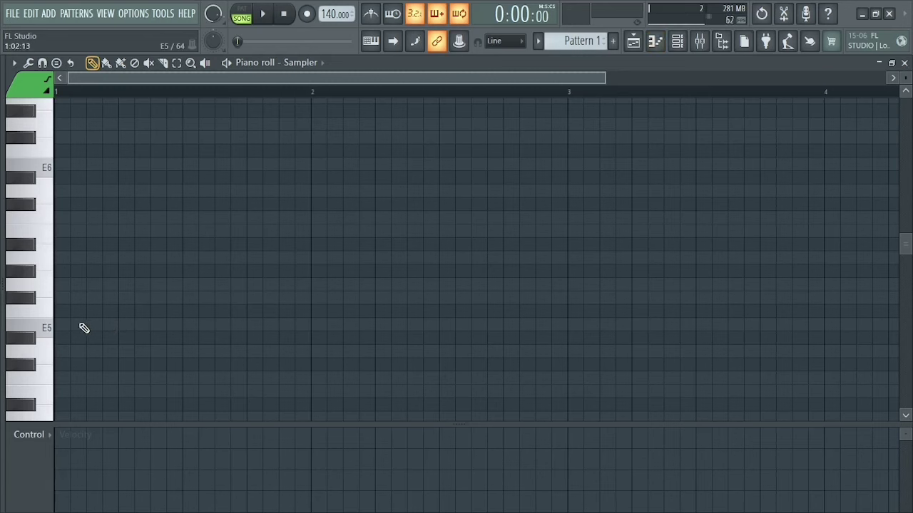
click(57, 62)
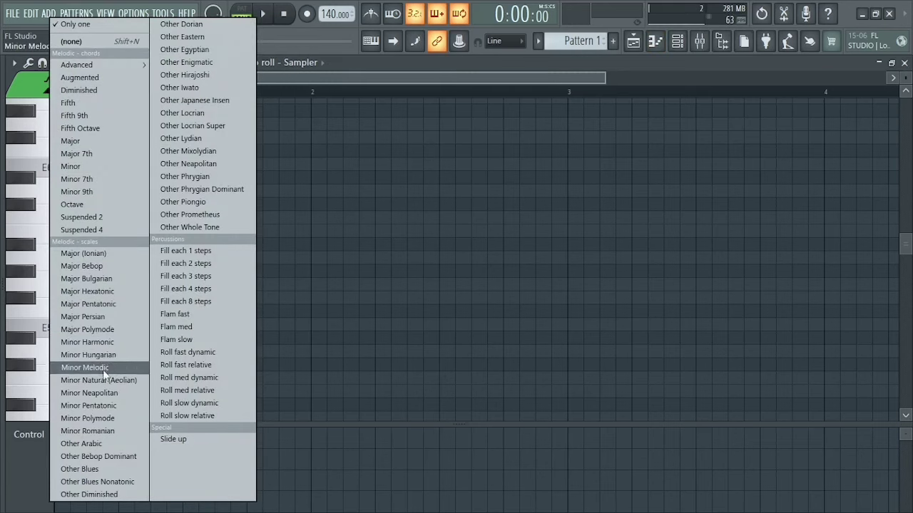
click(95, 389)
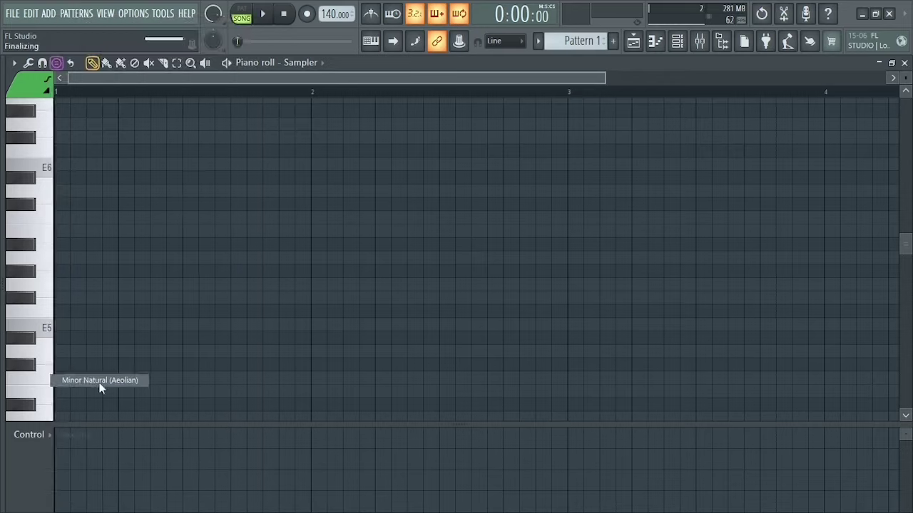
click(63, 326)
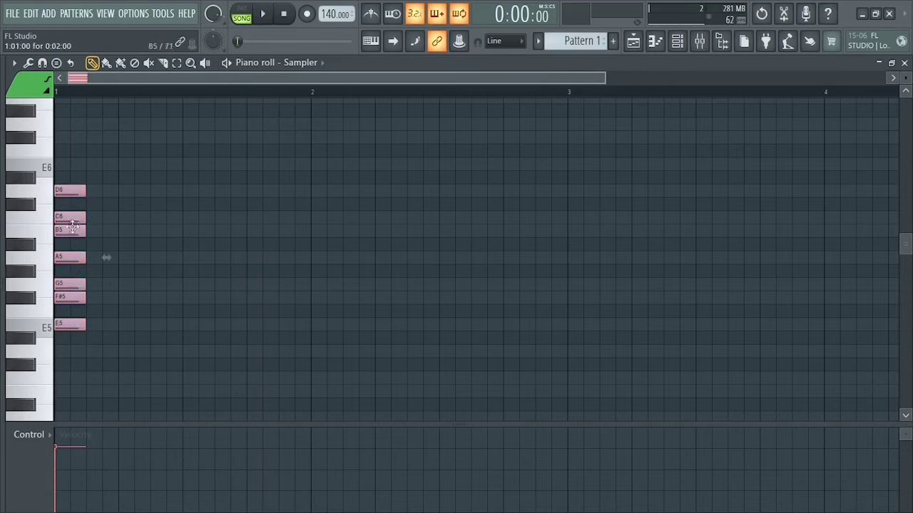
- Stamp a Major (Ionian) scale starting on G5 directly after the E minor scale to compare their notes
click(57, 63)
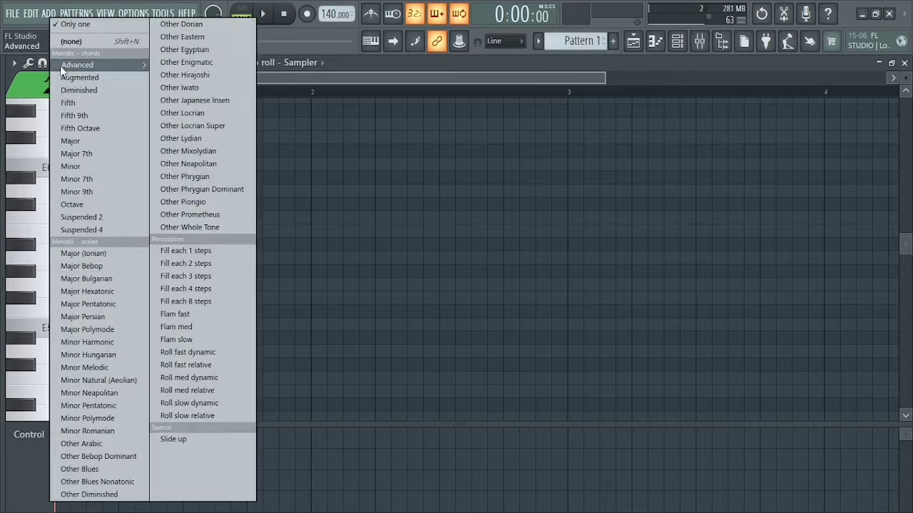
click(99, 255)
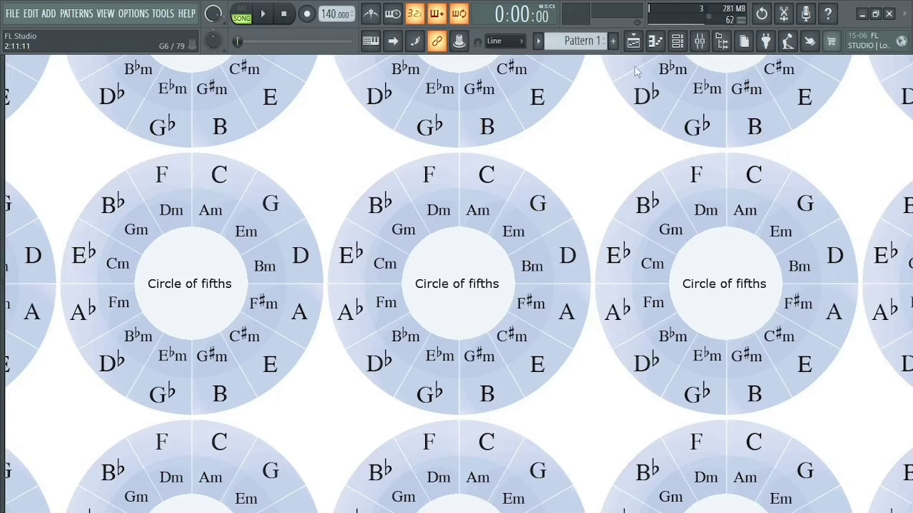
click(633, 40)
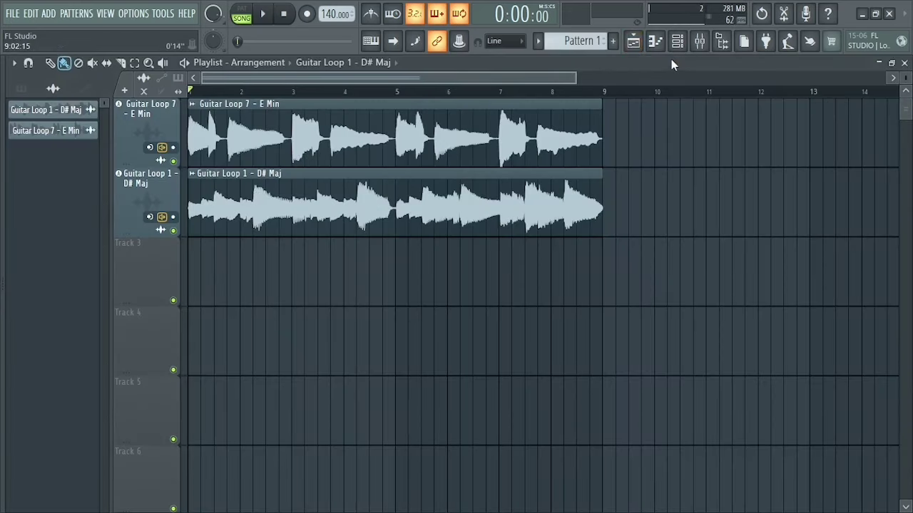
click(655, 41)
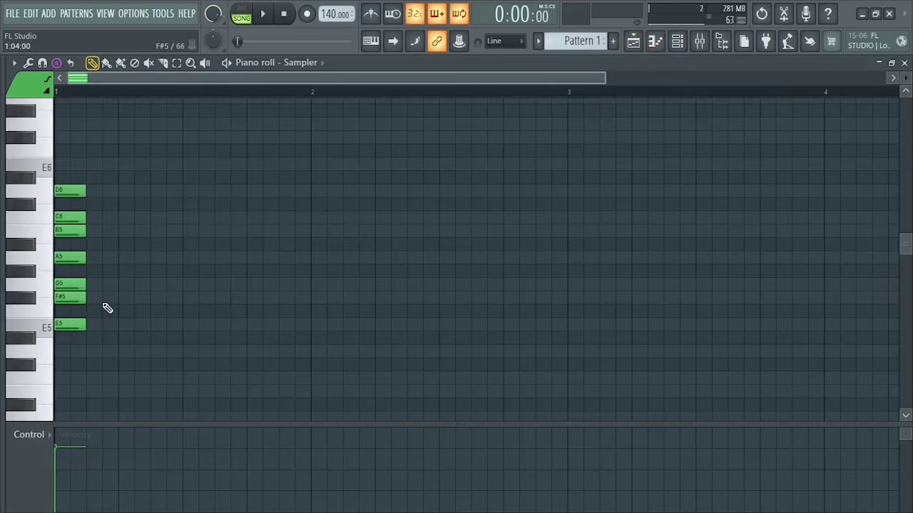
click(96, 289)
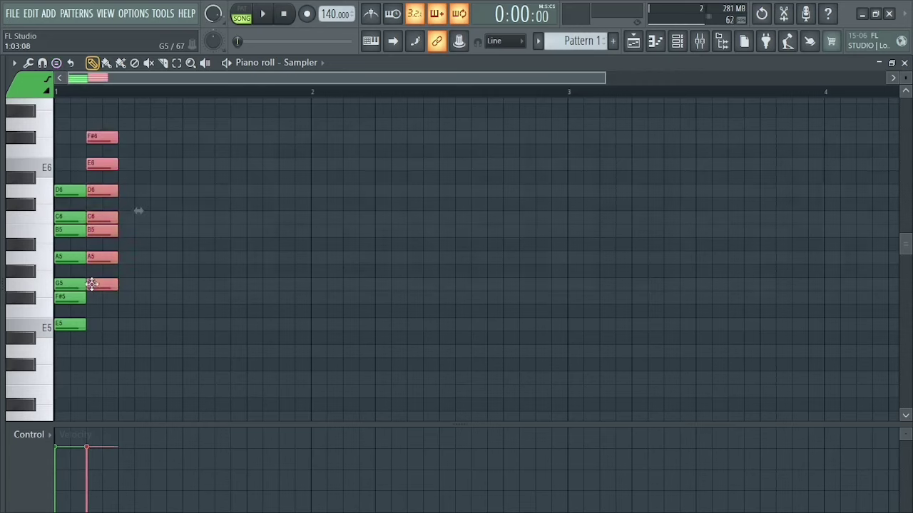
drag(603, 78, 323, 78)
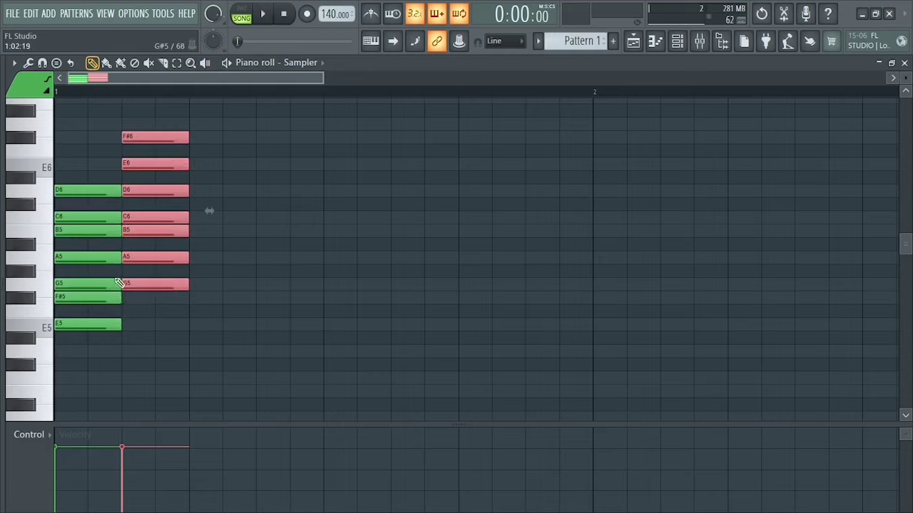
- Delete all the stamped scale notes from the Sampler's piano roll
key(Delete)
key(ctrl+a)
key(Delete)
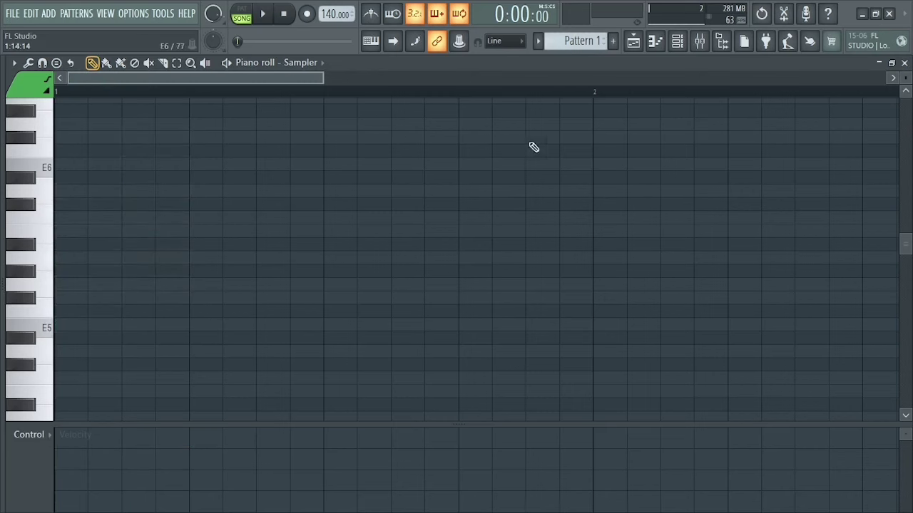
- Rename the Guitar Loop 7 - E Min audio clip in the playlist to Guitar Loop 7 - E Min-GMAJ
click(633, 46)
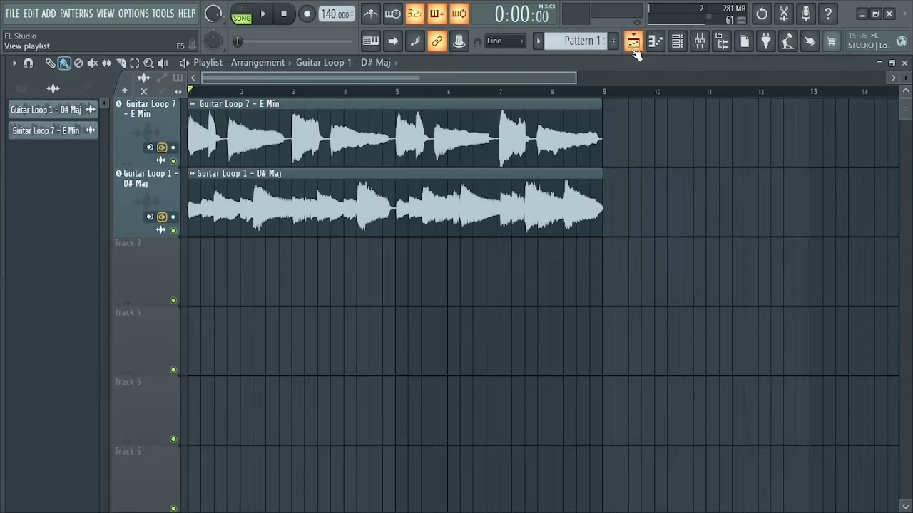
click(192, 107)
click(228, 165)
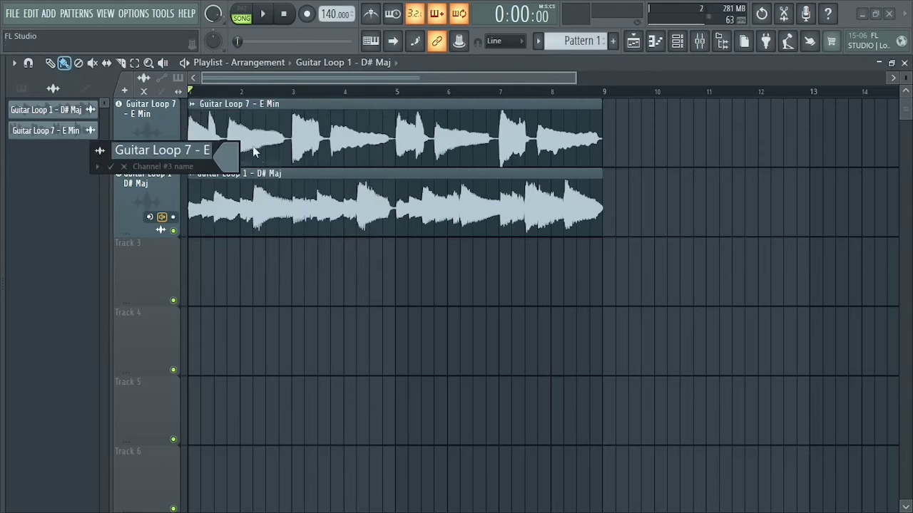
drag(207, 154, 222, 154)
click(212, 151)
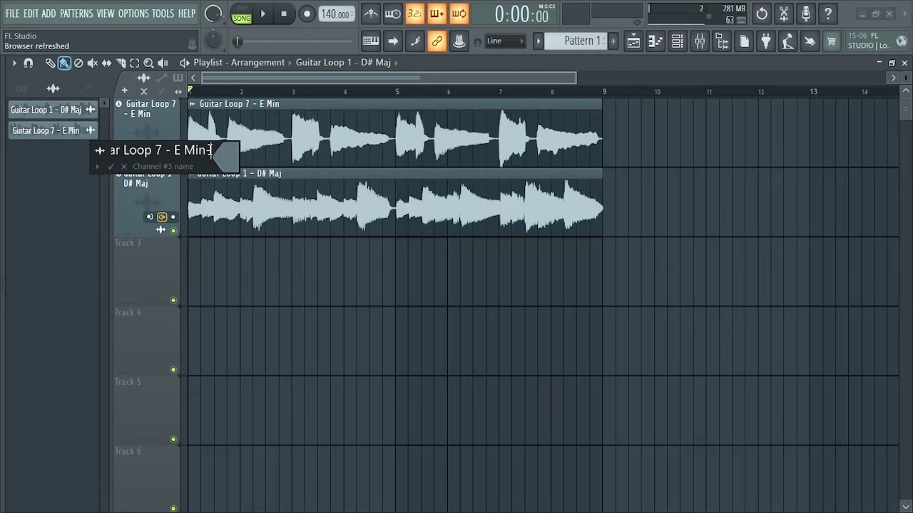
text(-GMAJ)
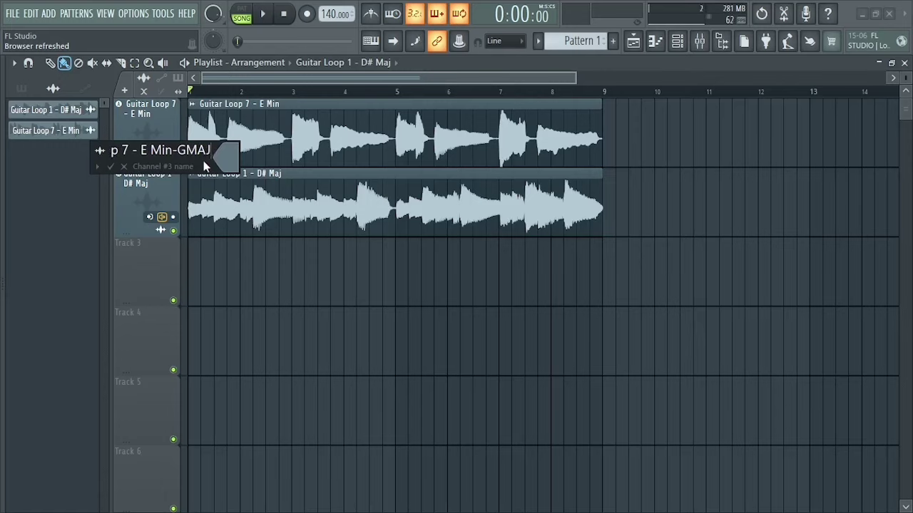
key(Return)
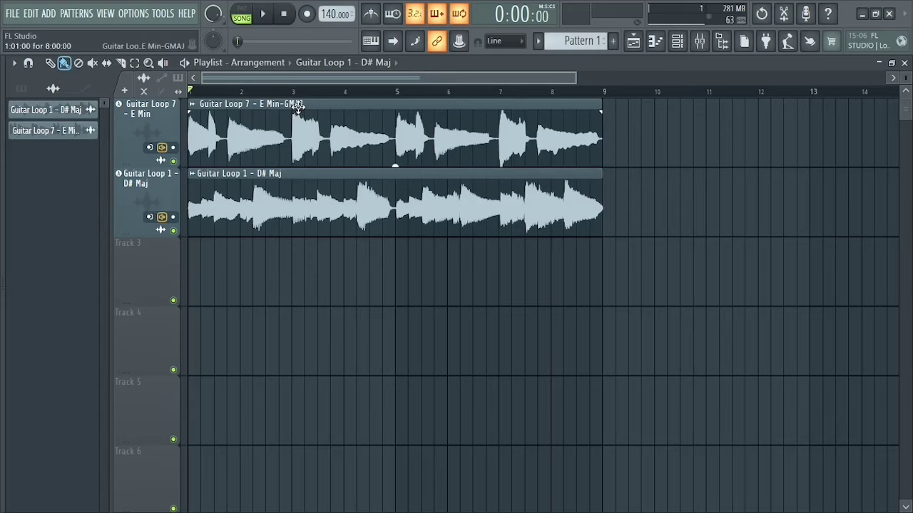
- Shift the time-stretching pitch of Guitar Loop 1 - D# Maj by +300 cents and play both loops together
click(268, 178)
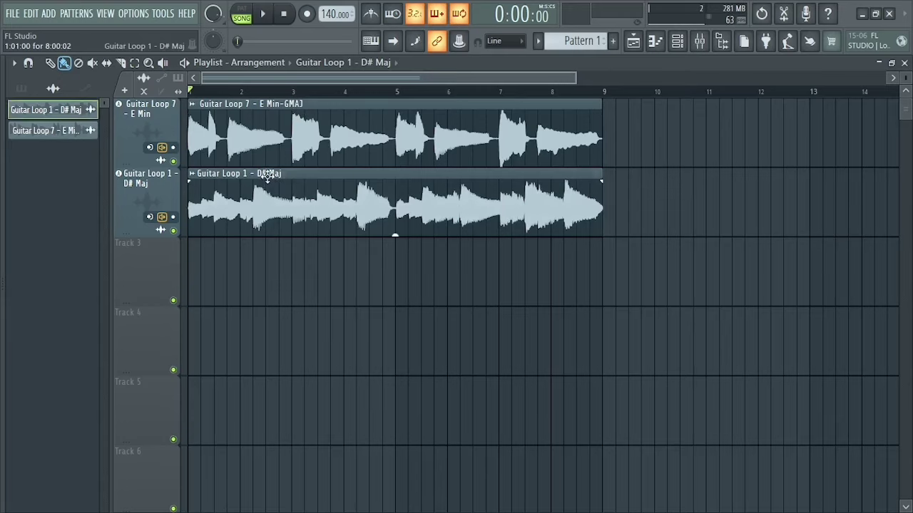
double_click(268, 179)
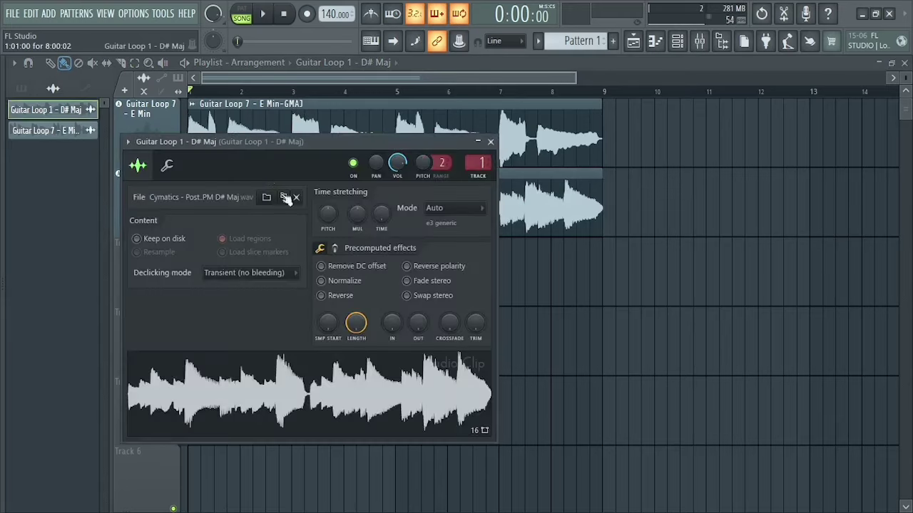
click(168, 166)
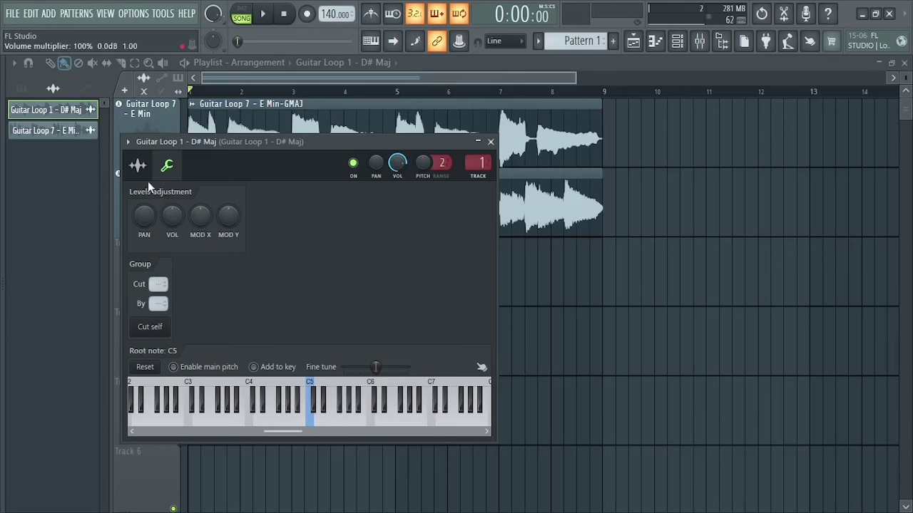
click(138, 165)
drag(352, 141, 373, 193)
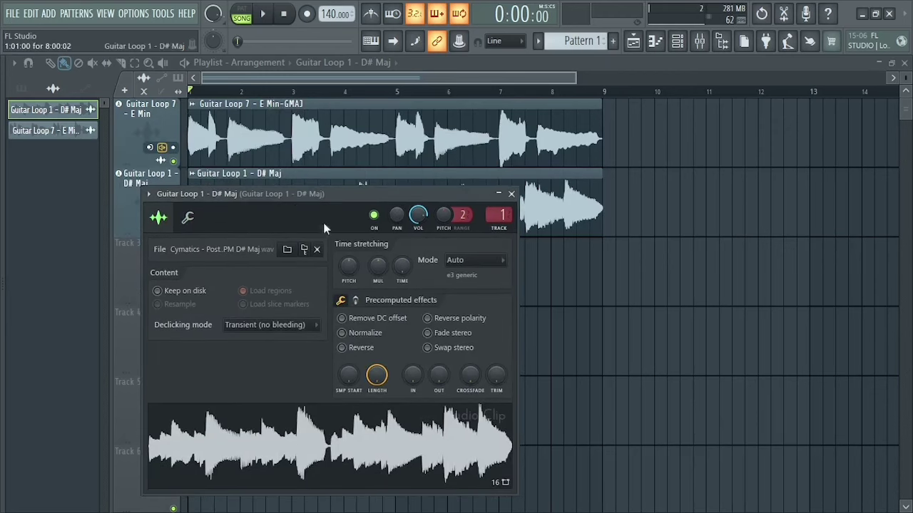
drag(348, 265, 348, 250)
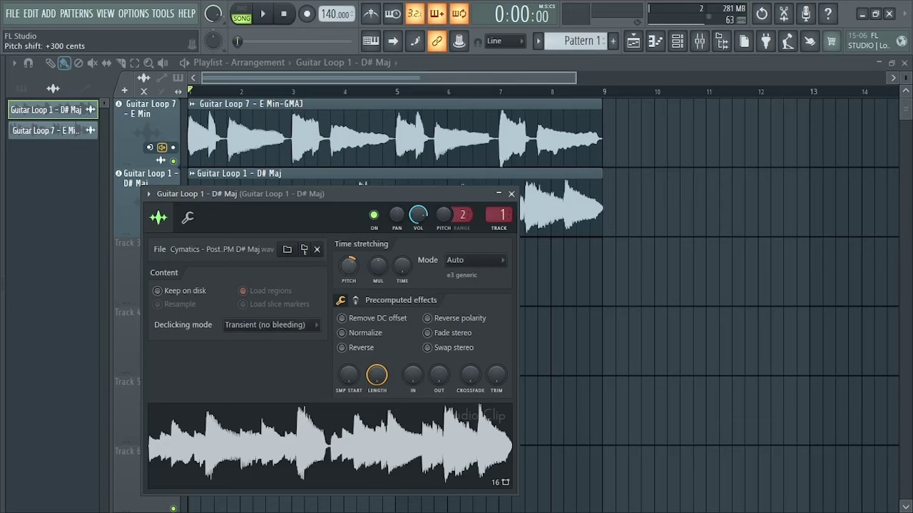
click(510, 193)
key(space)
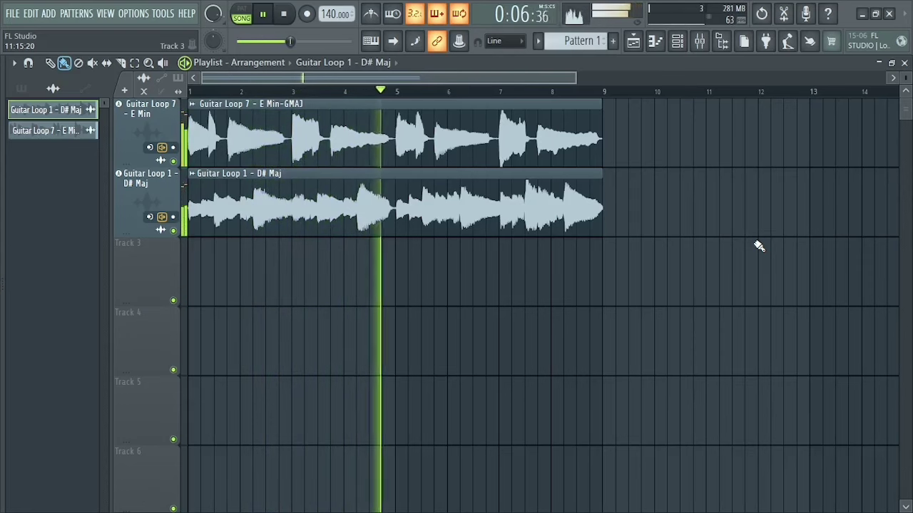
key(space)
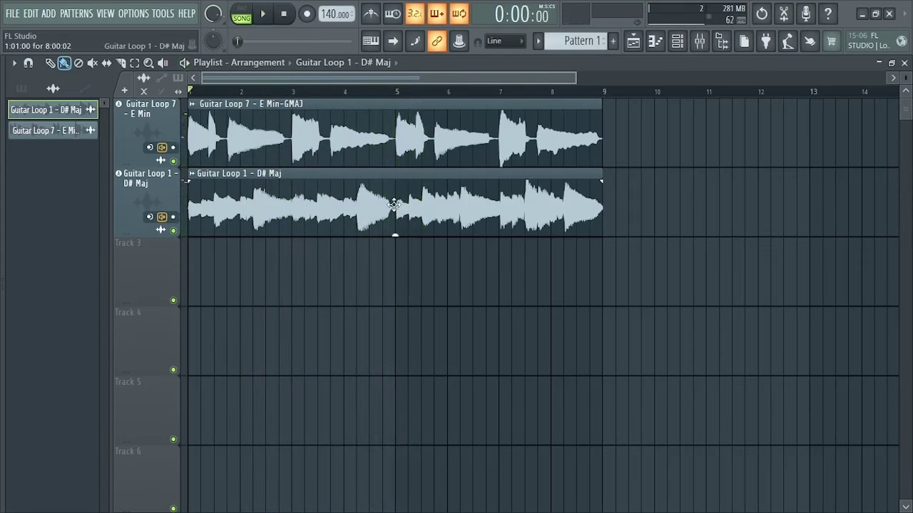
- Undo the +300 cents shift by resetting Guitar Loop 1's time-stretching pitch to its default
double_click(392, 232)
right_click(348, 266)
click(372, 277)
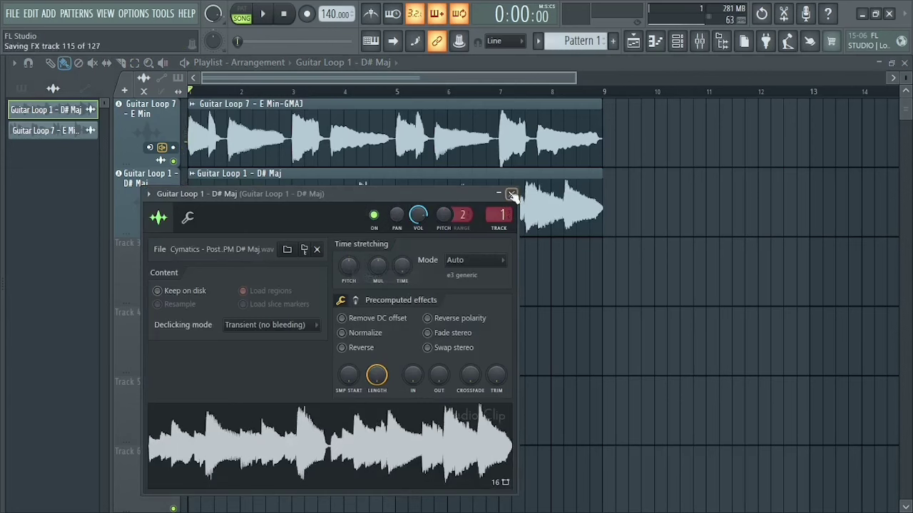
- Close Guitar Loop 1's channel settings and play both loops together without the pitch shift
click(511, 193)
key(space)
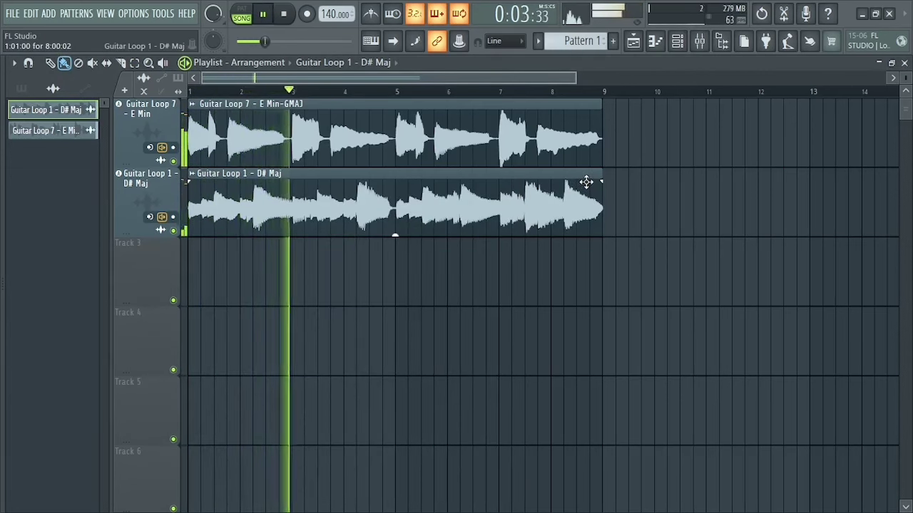
key(space)
- Shift the time-stretching pitch of Guitar Loop 1 - D# Maj by +400 cents and play both loops together
double_click(332, 204)
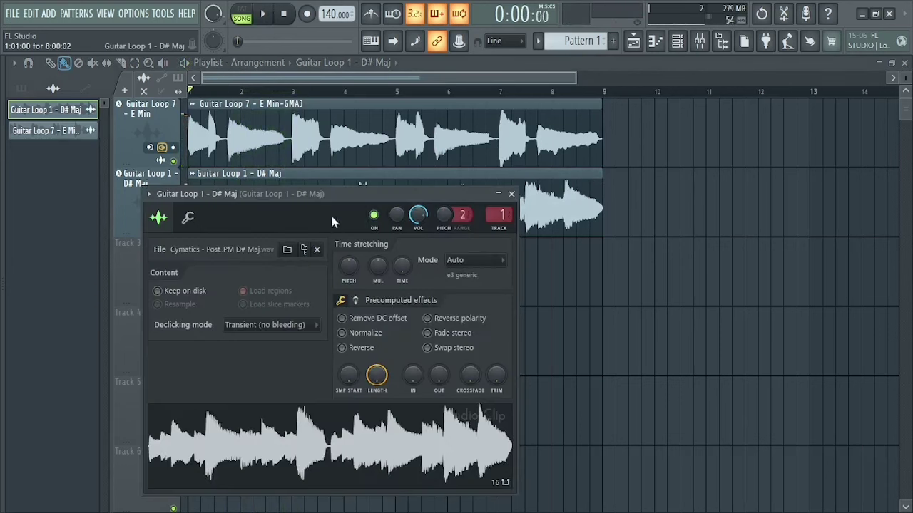
drag(347, 265, 347, 256)
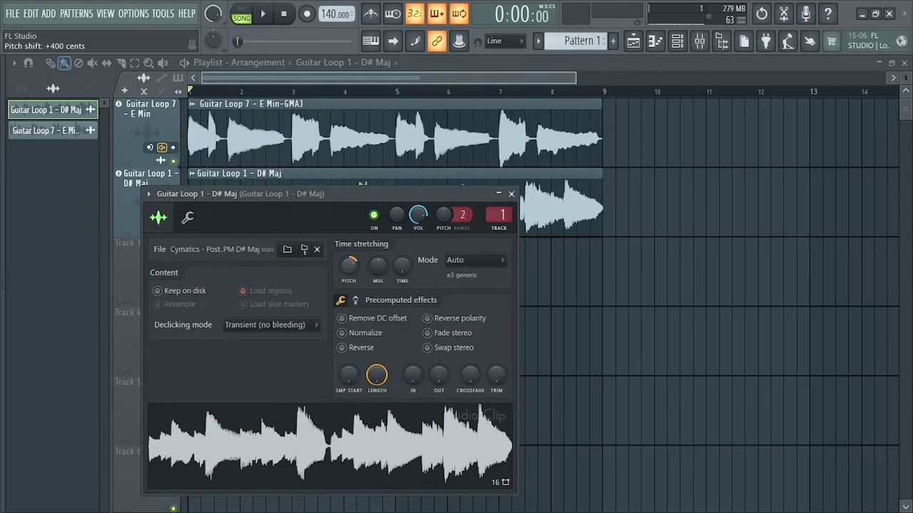
click(511, 193)
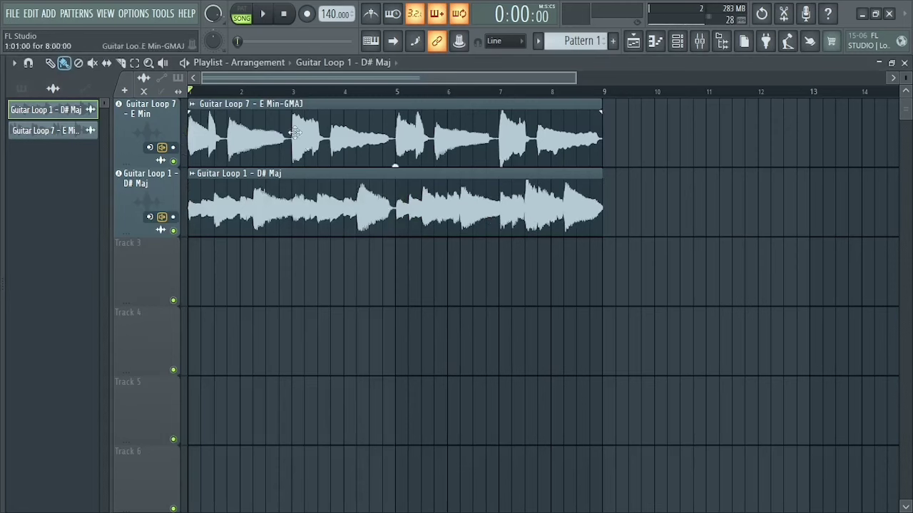
key(space)
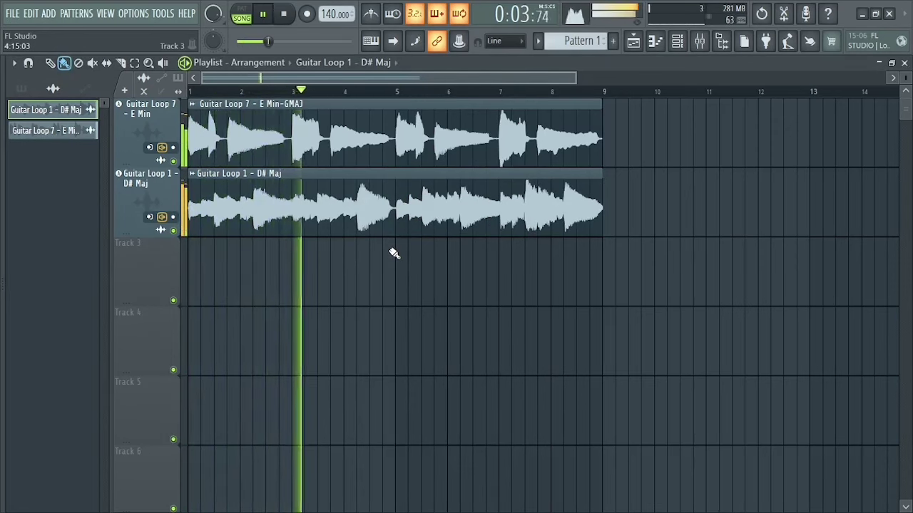
key(space)
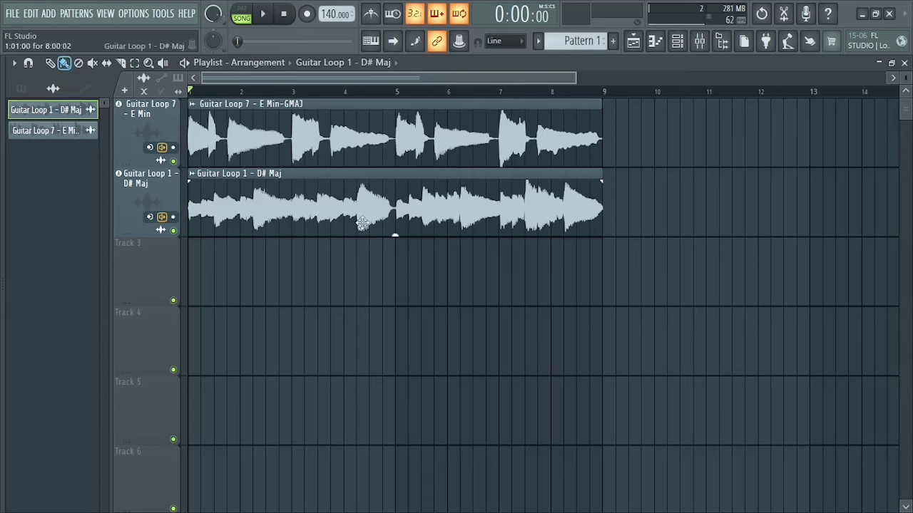
- Place an E5 note at the start of the piano roll for Guitar Loop 7 - E Min-GMAJ
click(329, 132)
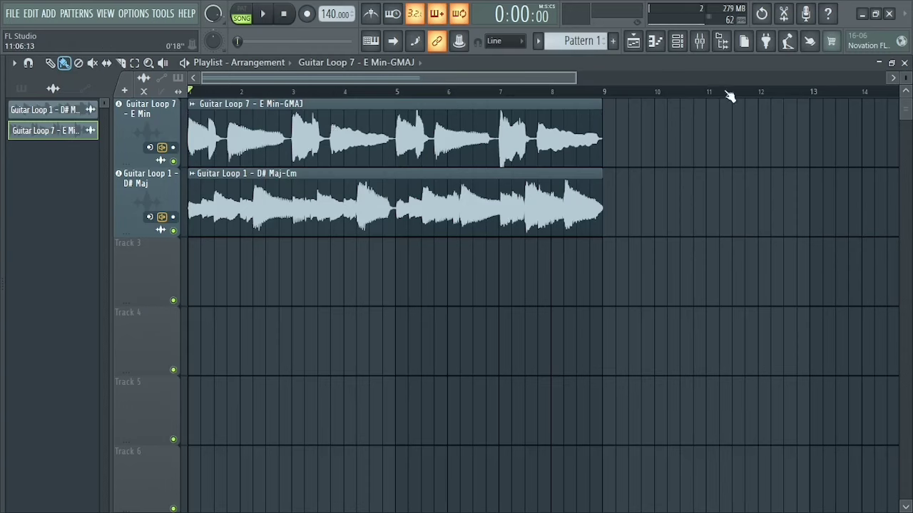
click(657, 41)
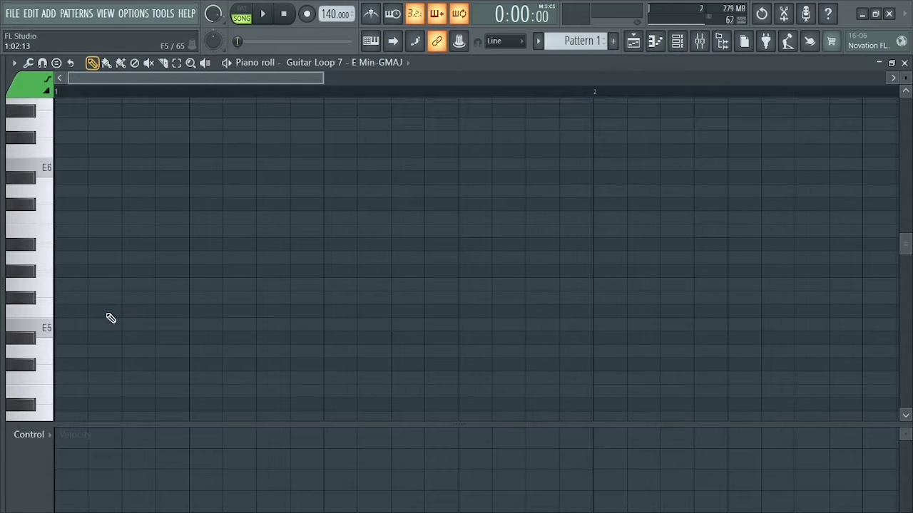
scroll(65, 295, down, 2)
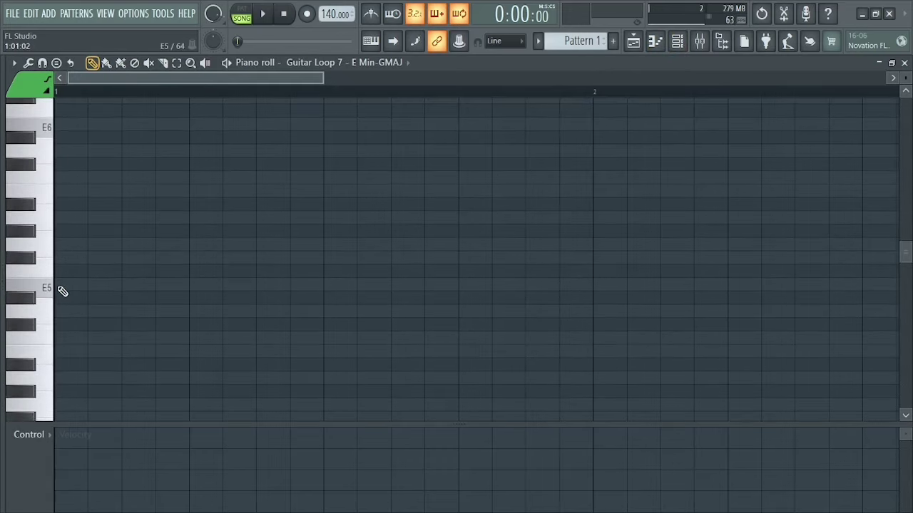
click(62, 291)
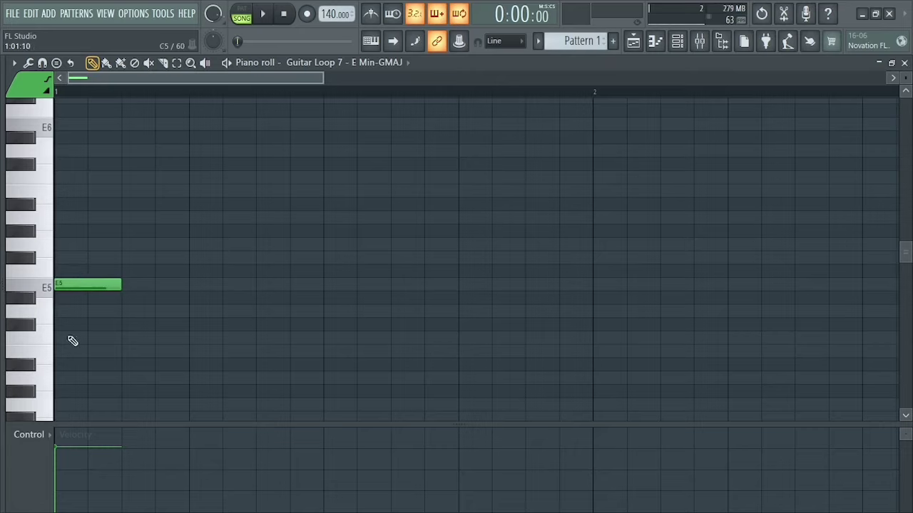
- Stack F5, F#5 and G5 notes above E5 to count three semitones up, and remove F5 and F#5
click(60, 271)
click(59, 258)
click(60, 245)
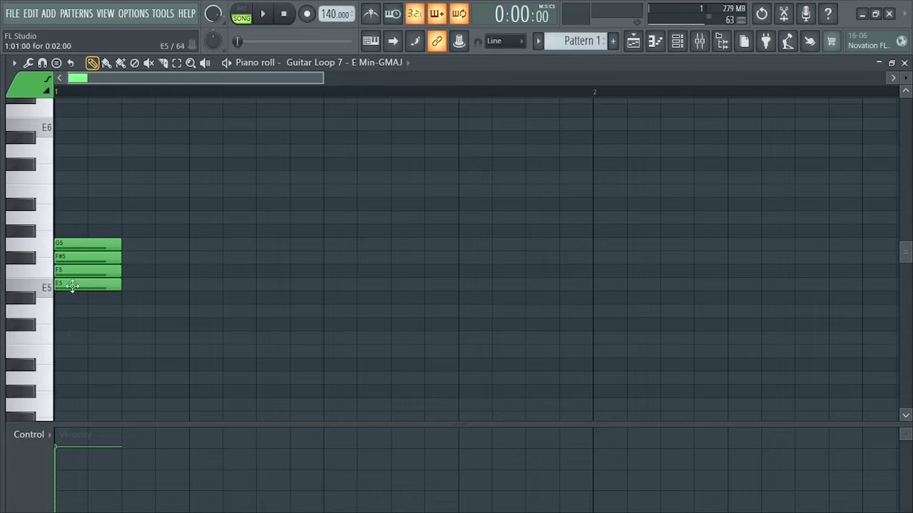
right_click(72, 270)
right_click(72, 258)
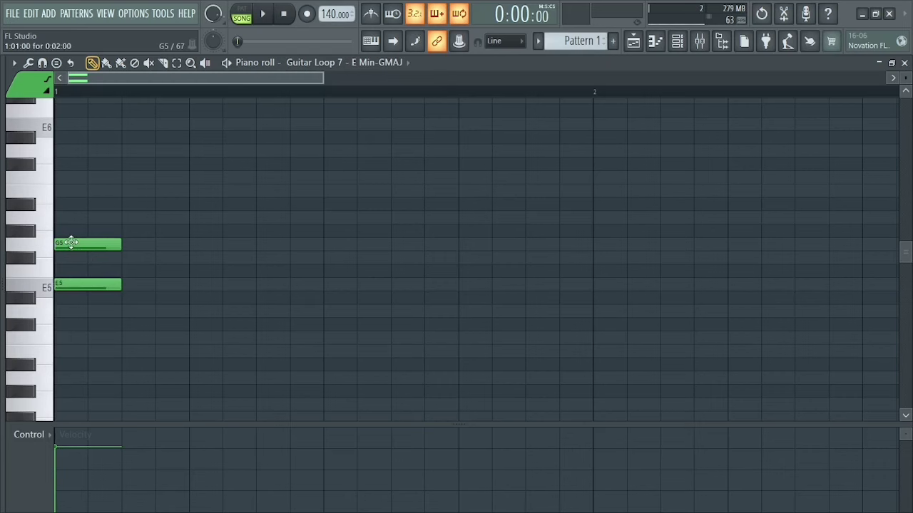
- Check the loop names in the playlist, and delete the G5 note from Guitar Loop 7's piano roll
click(633, 42)
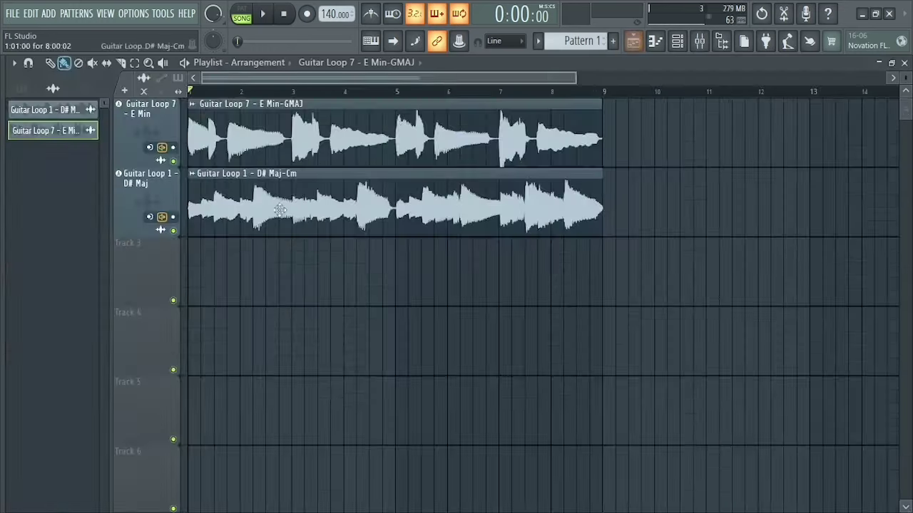
click(633, 42)
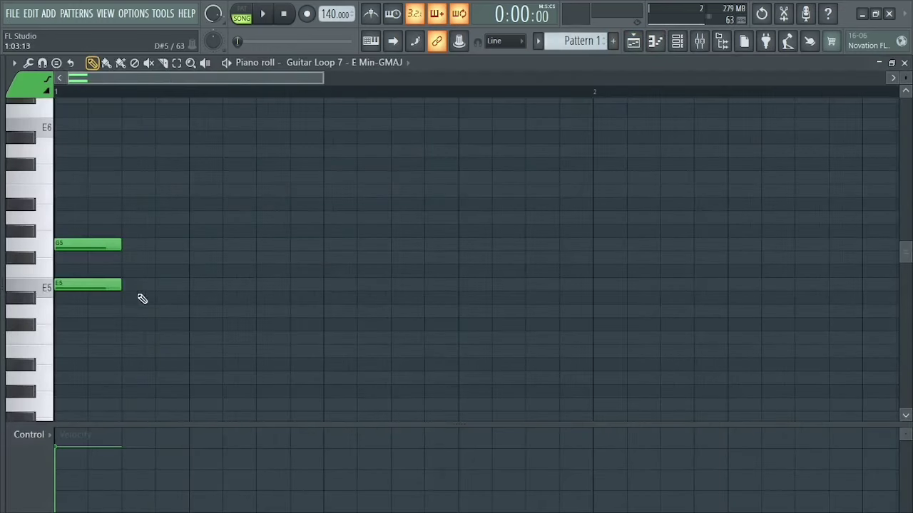
right_click(66, 244)
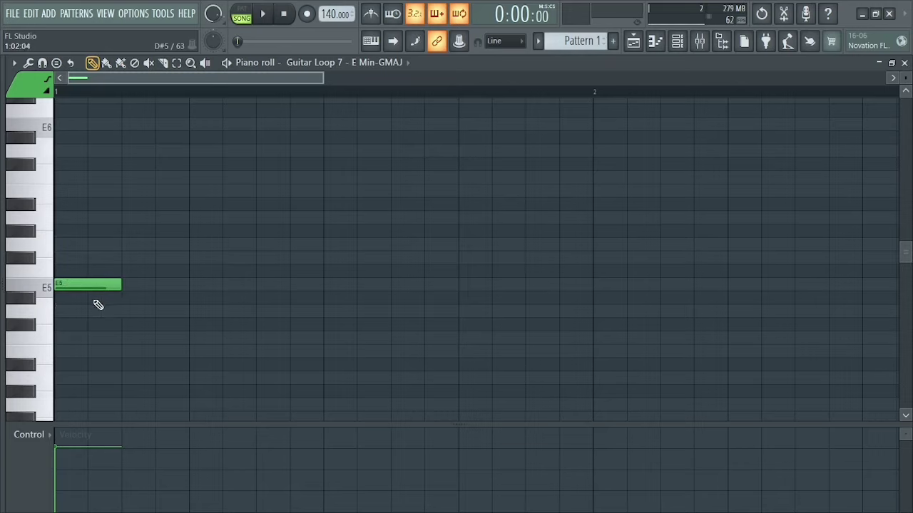
- Count three semitones down from E5 with stacked notes, keeping only the C#5 note below it
click(71, 297)
click(69, 311)
click(63, 336)
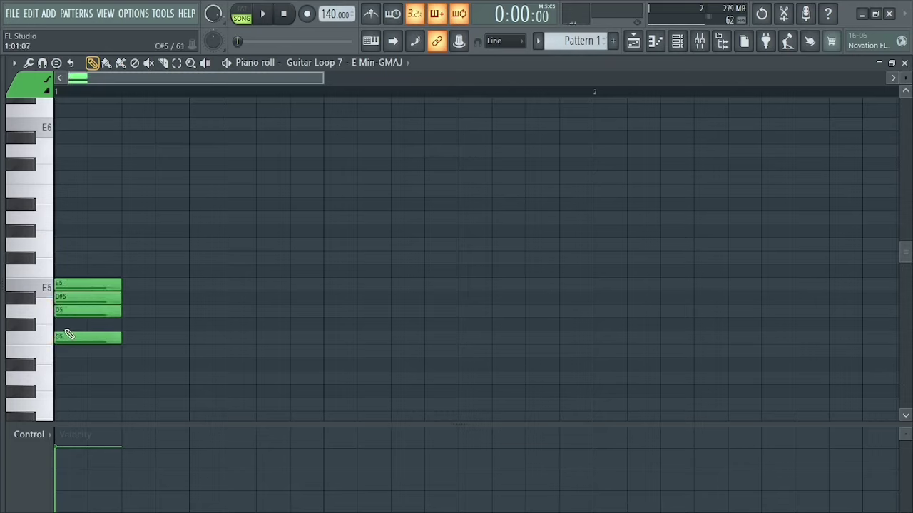
click(65, 324)
right_click(65, 337)
right_click(66, 297)
right_click(67, 311)
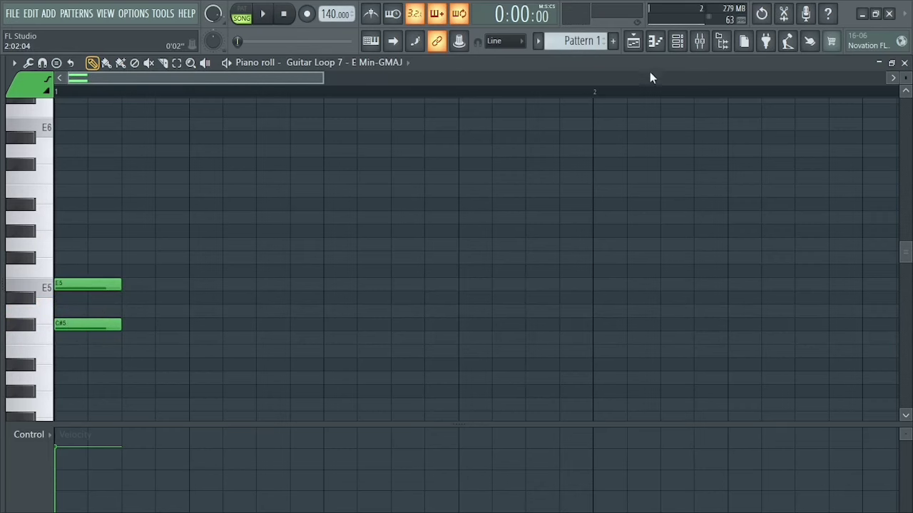
- View the circle of fifths behind the playlist, delete the C#5 note, and close the piano roll to return to the playlist
click(639, 48)
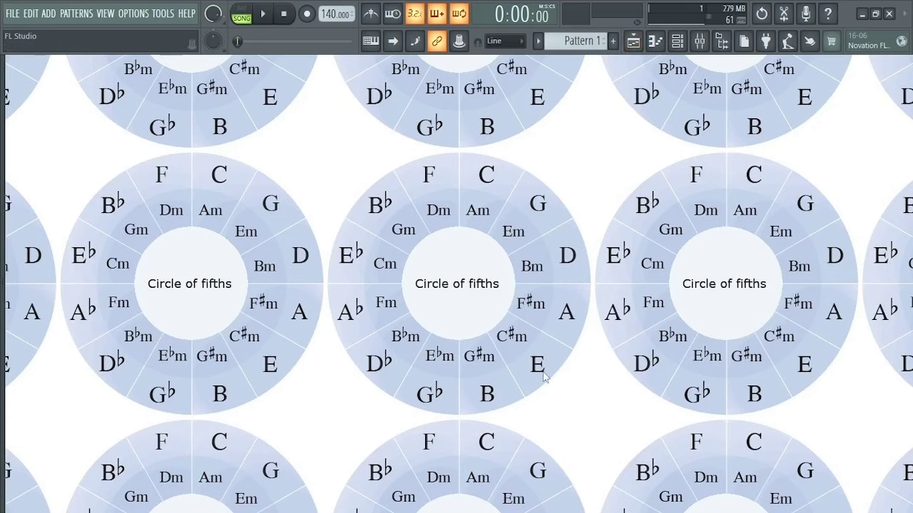
click(633, 41)
click(654, 41)
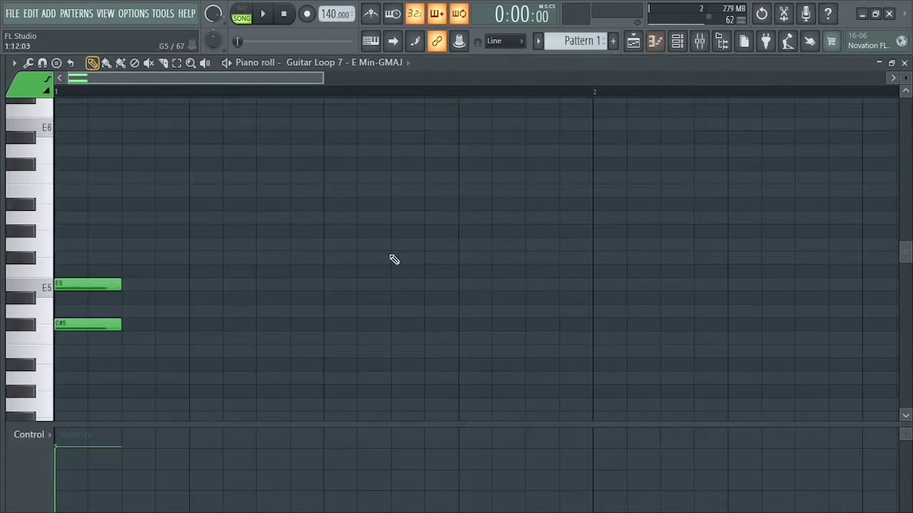
right_click(82, 325)
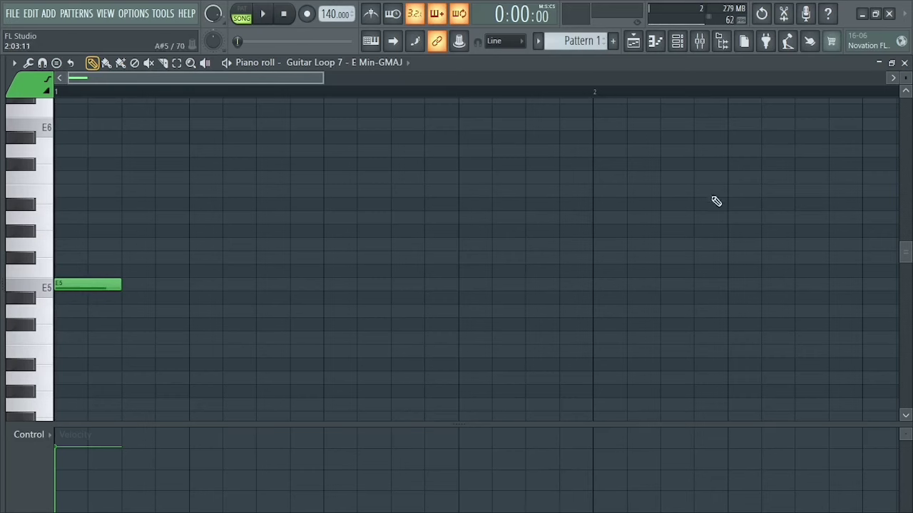
click(904, 63)
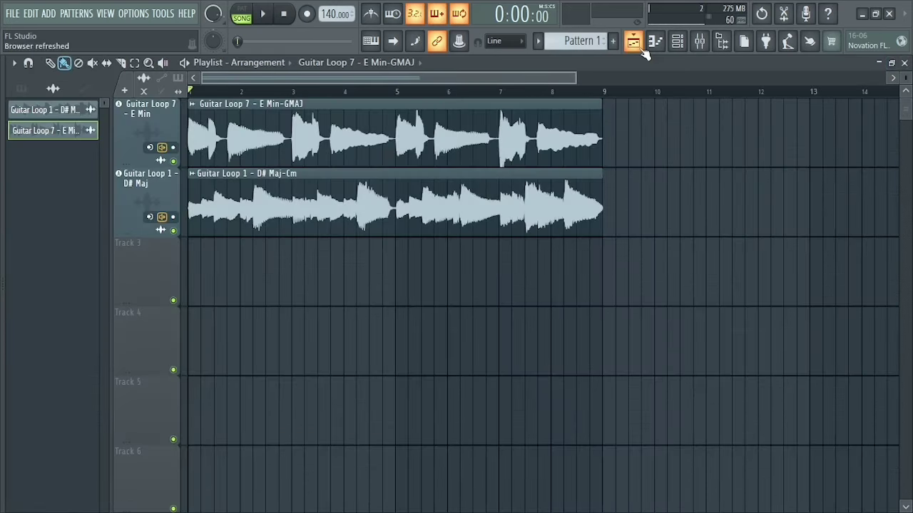